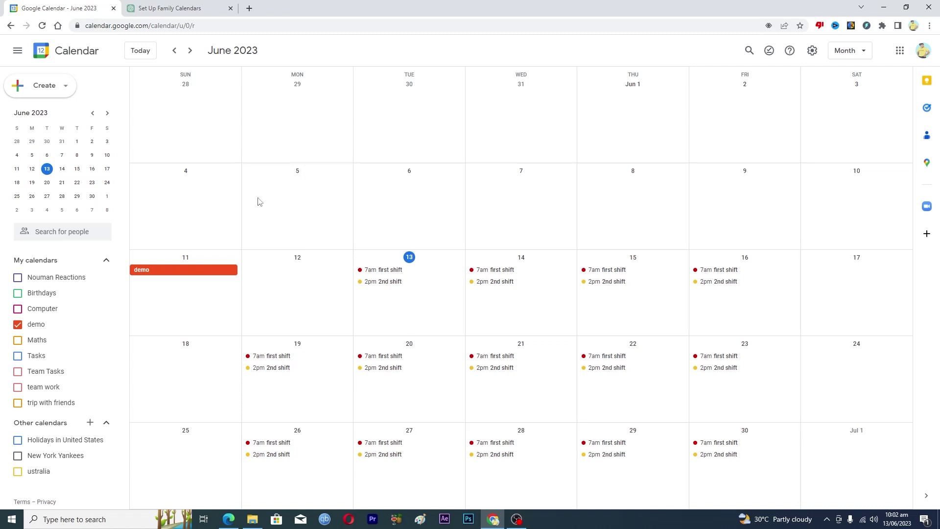
- Create a new calendar named 'Family Calendar' with the description left blank
click(91, 425)
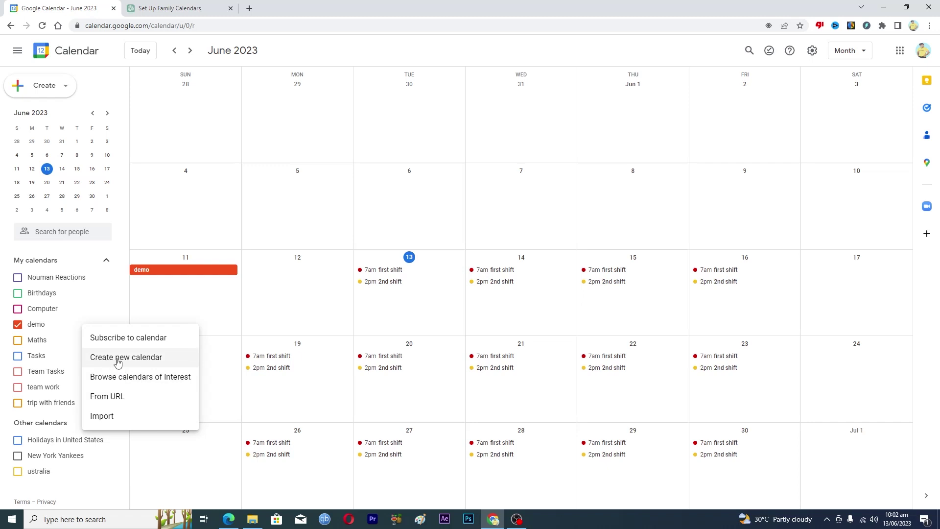
click(118, 357)
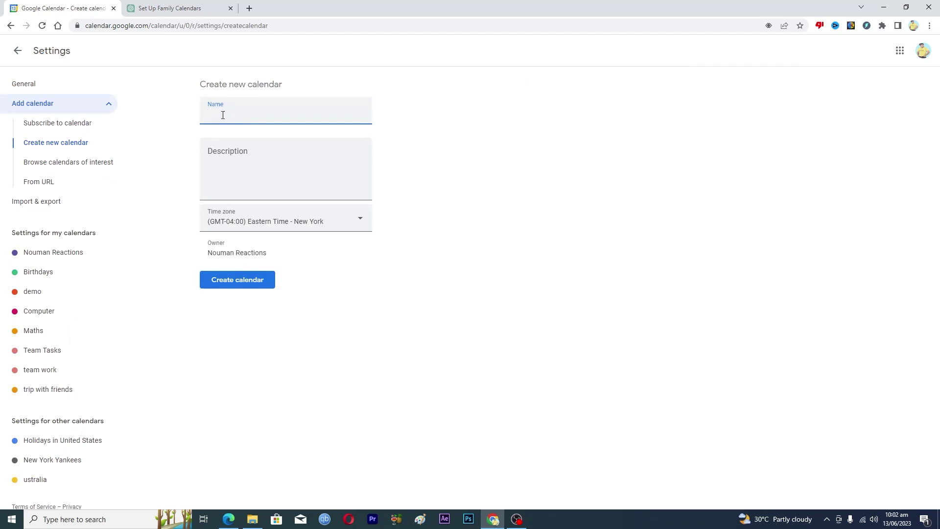
text(Family )
text(Cal)
text(endar)
click(229, 157)
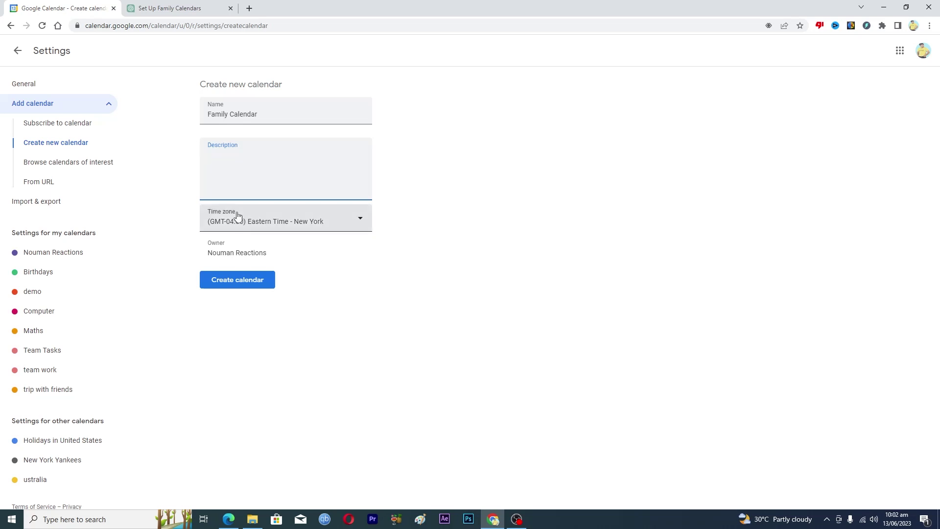
click(234, 252)
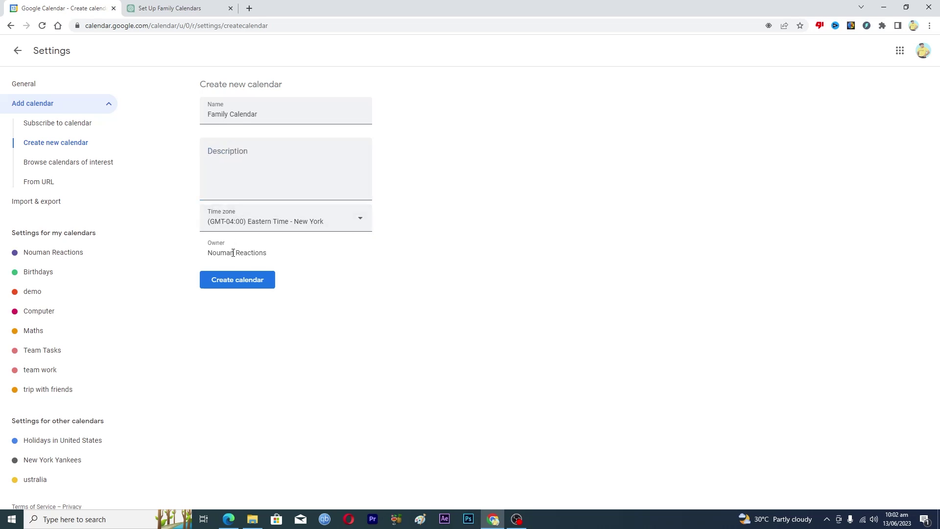
click(230, 283)
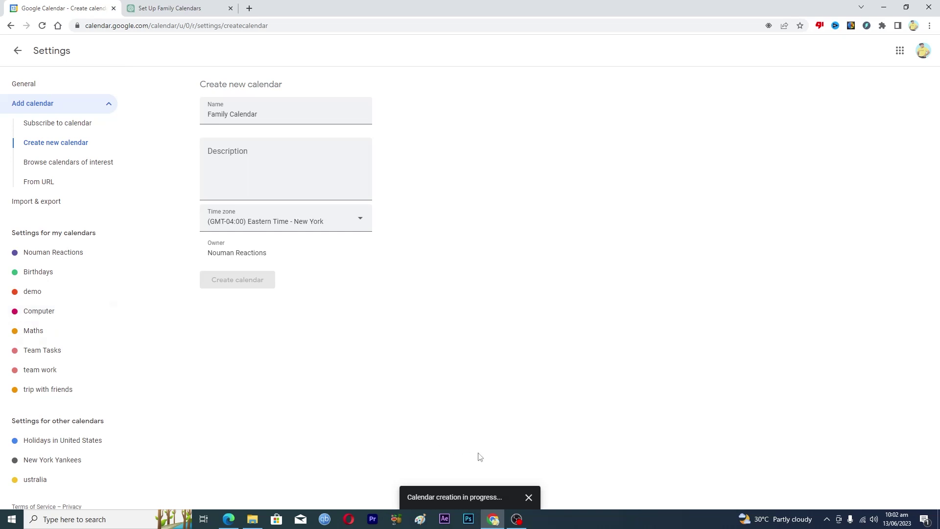
- Reload to show Family Calendar, return to the month view and hide the demo calendar's events
click(44, 26)
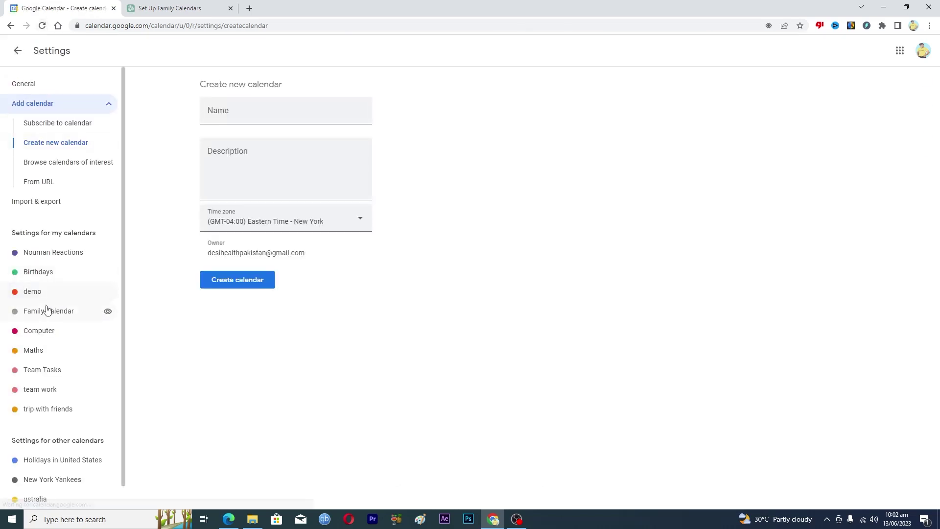
click(45, 314)
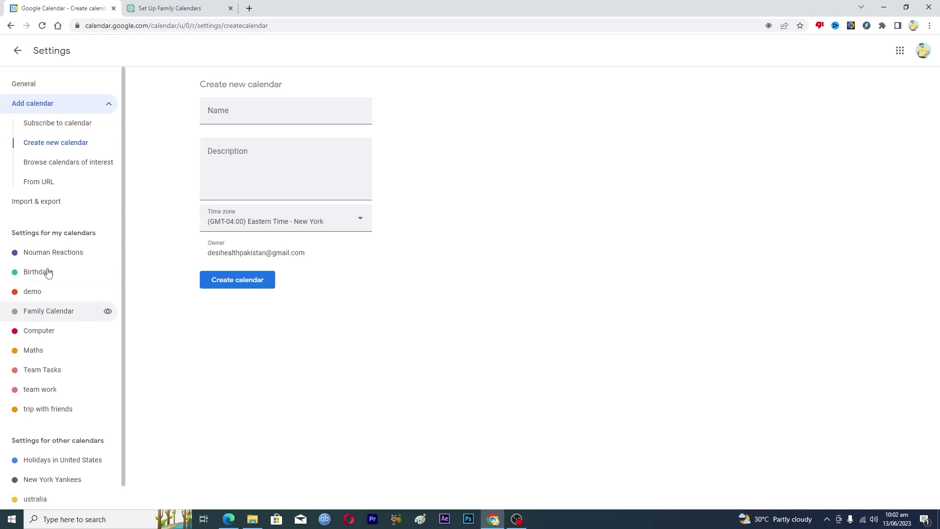
click(17, 50)
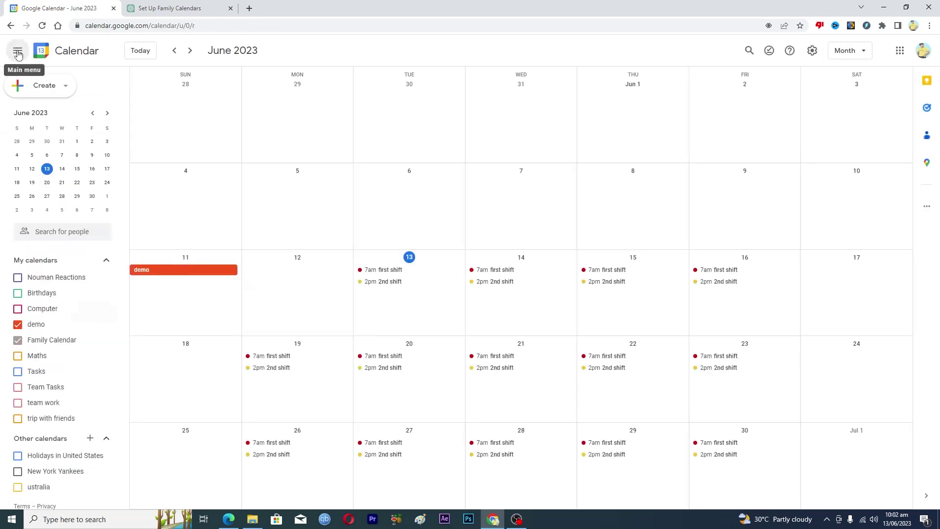
click(17, 324)
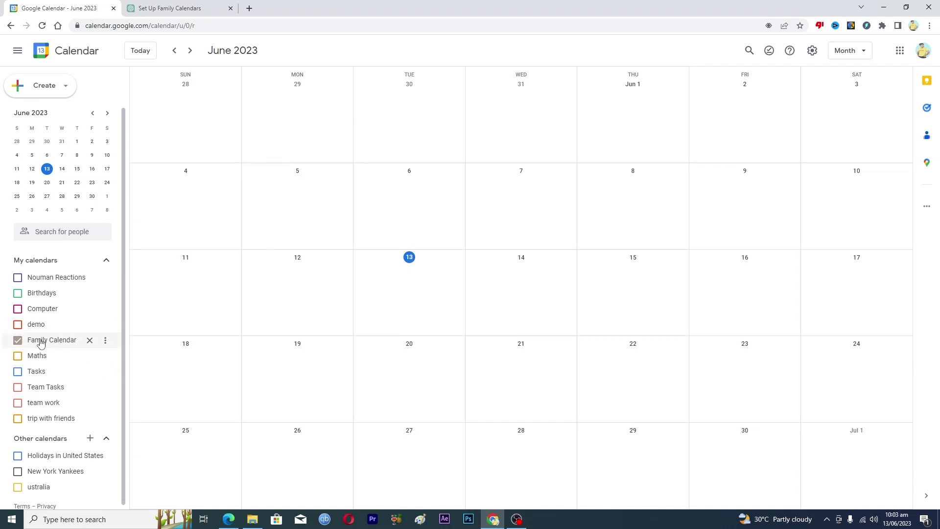
- Go to Family Calendar's Settings and sharing page from its options menu
click(106, 341)
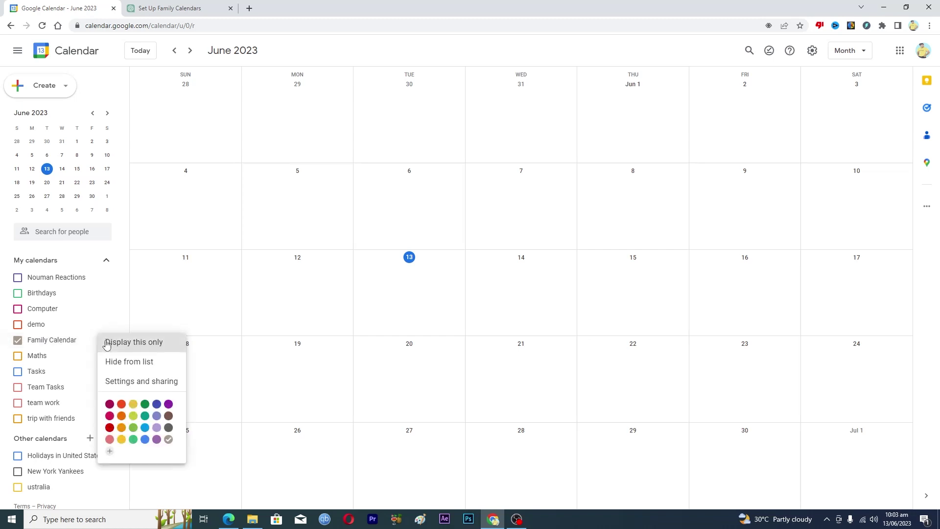
click(131, 381)
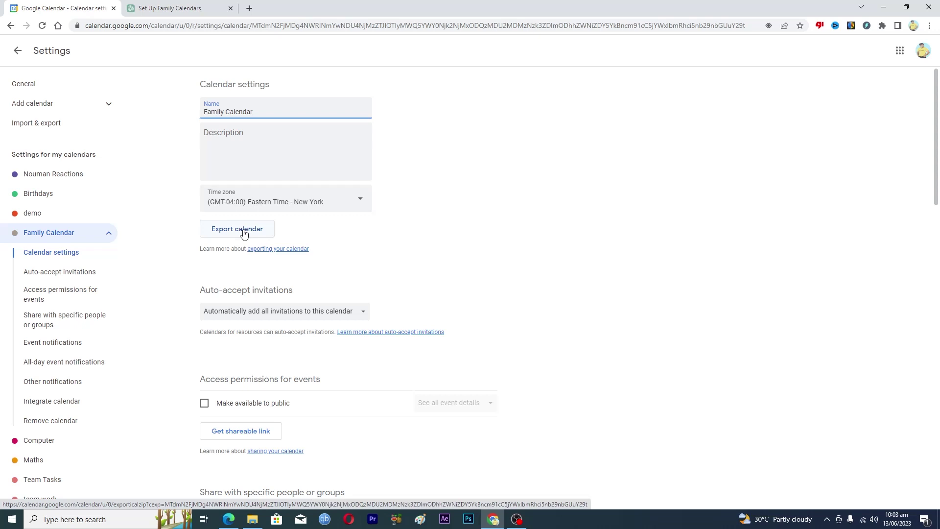
scroll(309, 326, down, 3)
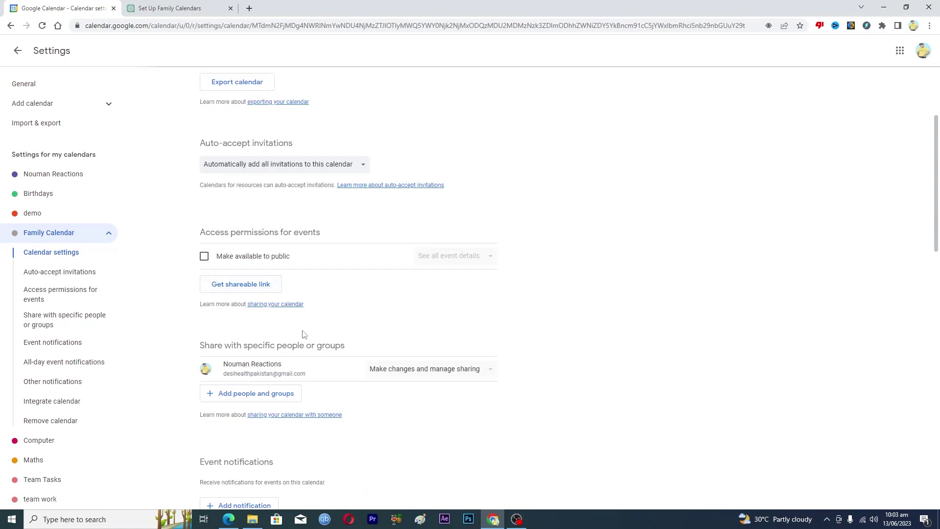
scroll(306, 336, down, 2)
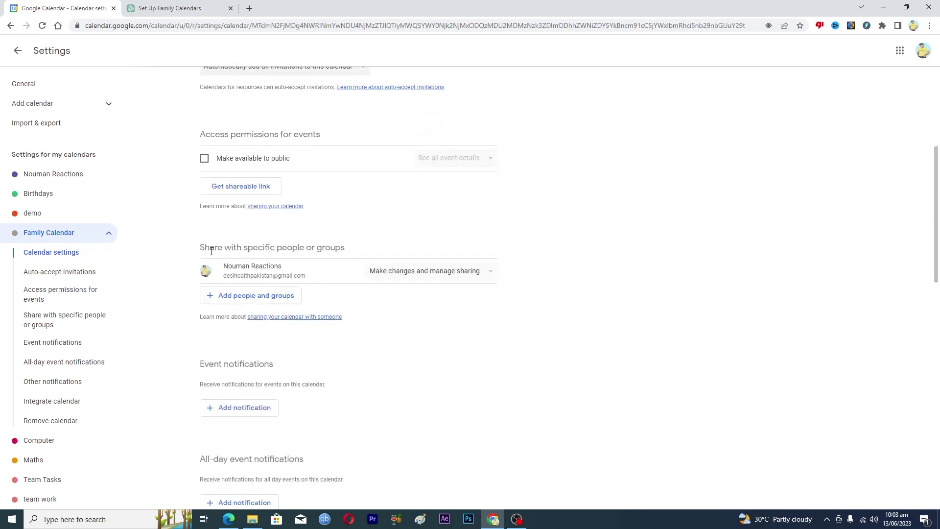
- Add both family members as recipients in the Share with specific people dialog
click(236, 294)
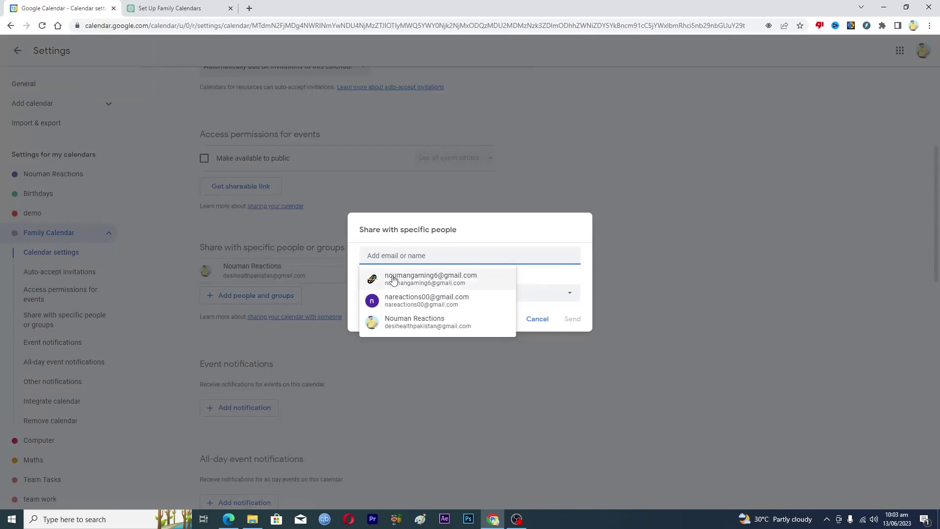
mouse_move(431, 278)
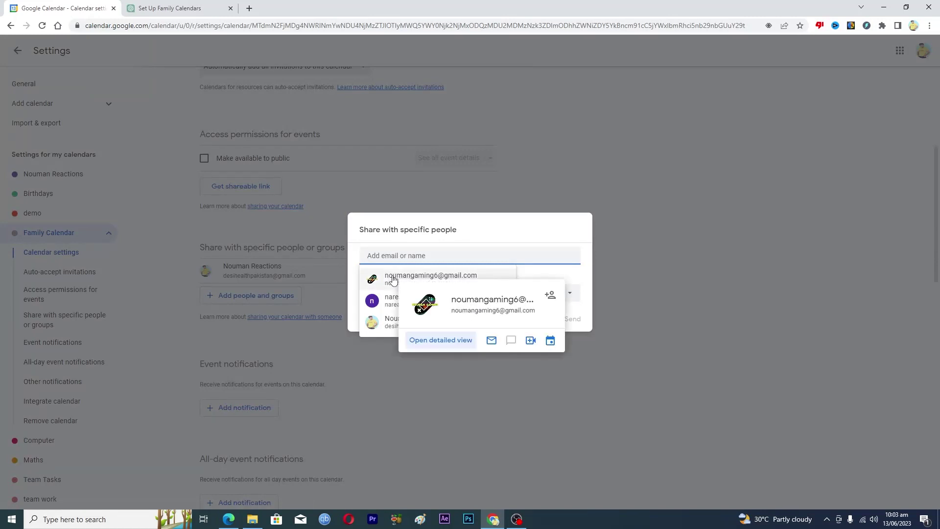
click(393, 280)
click(405, 265)
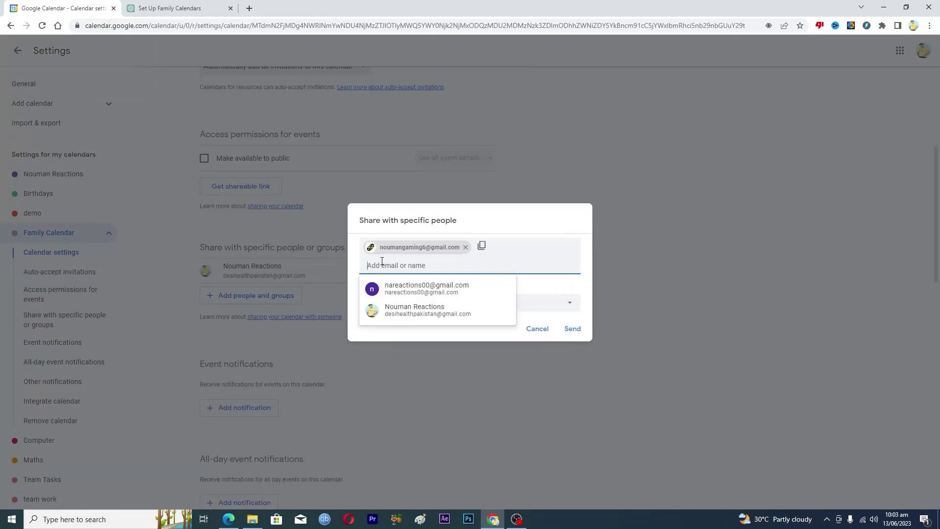
click(405, 292)
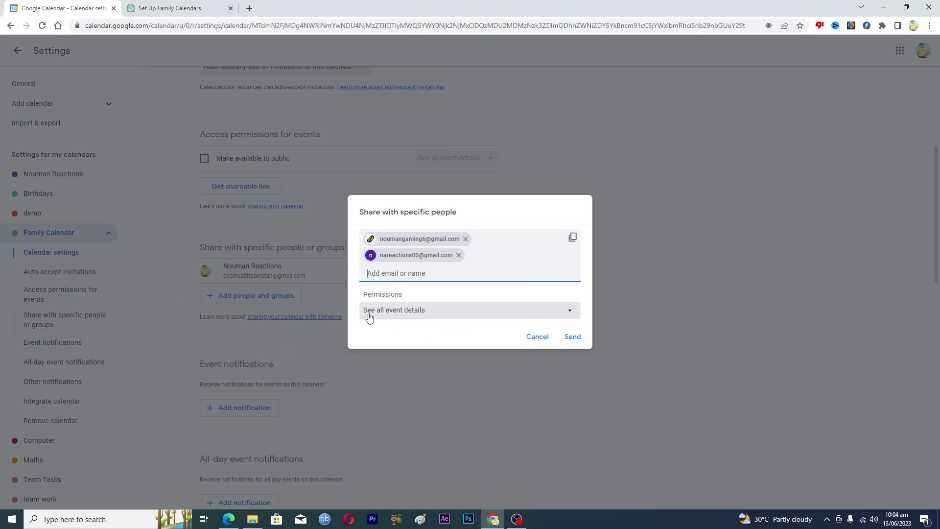
- Keep the 'See all event details' permission and send the sharing invitation to both
click(388, 315)
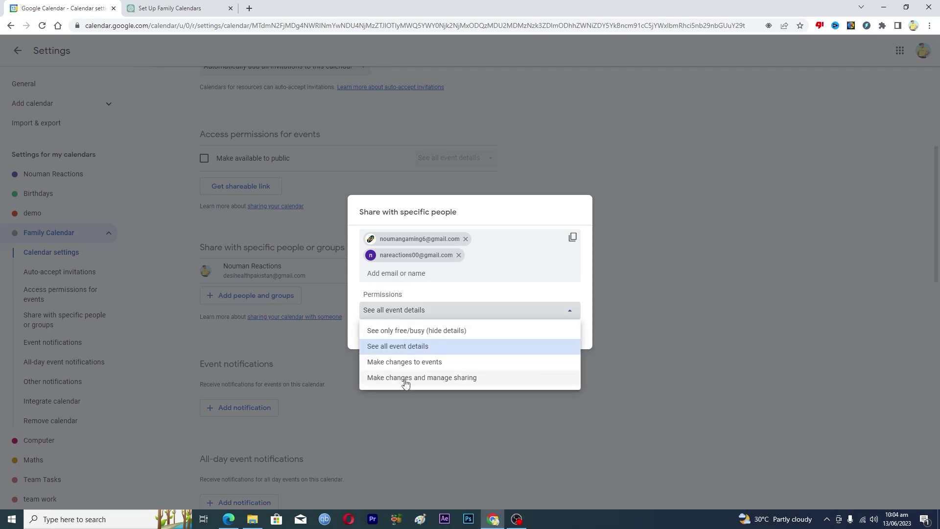
click(393, 346)
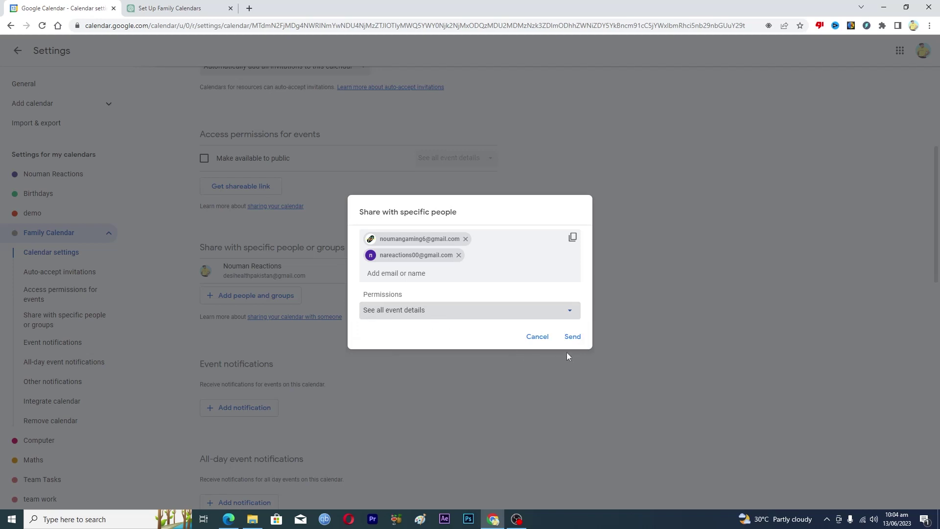
click(573, 337)
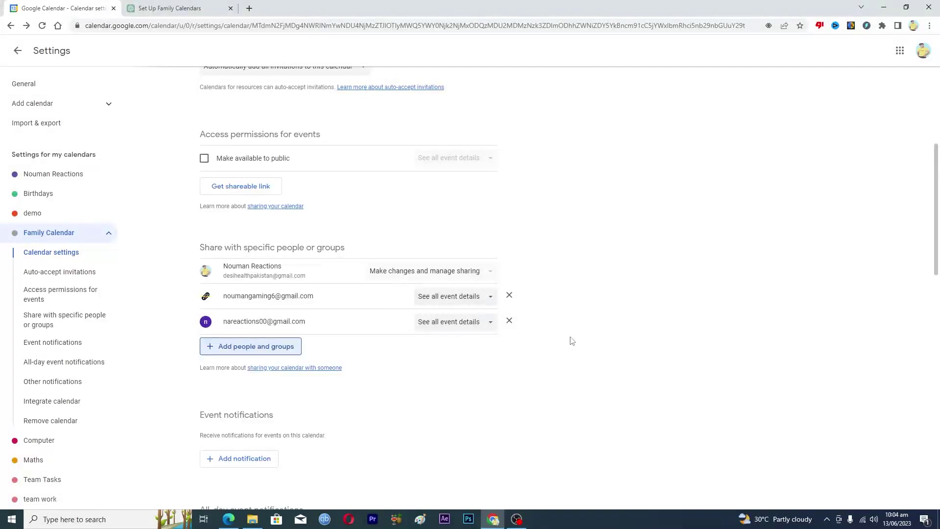
scroll(489, 378, down, 1)
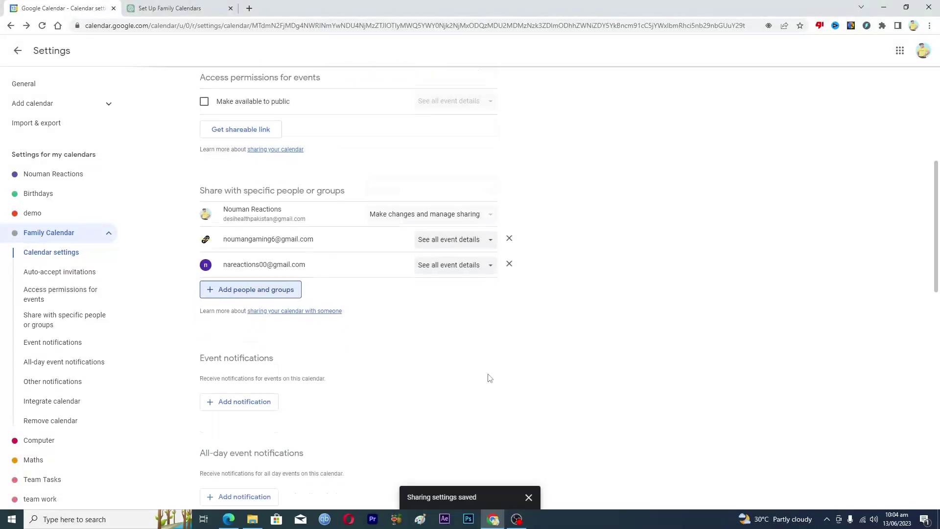
scroll(490, 378, down, 1)
scroll(490, 378, down, 1)
scroll(489, 378, up, 5)
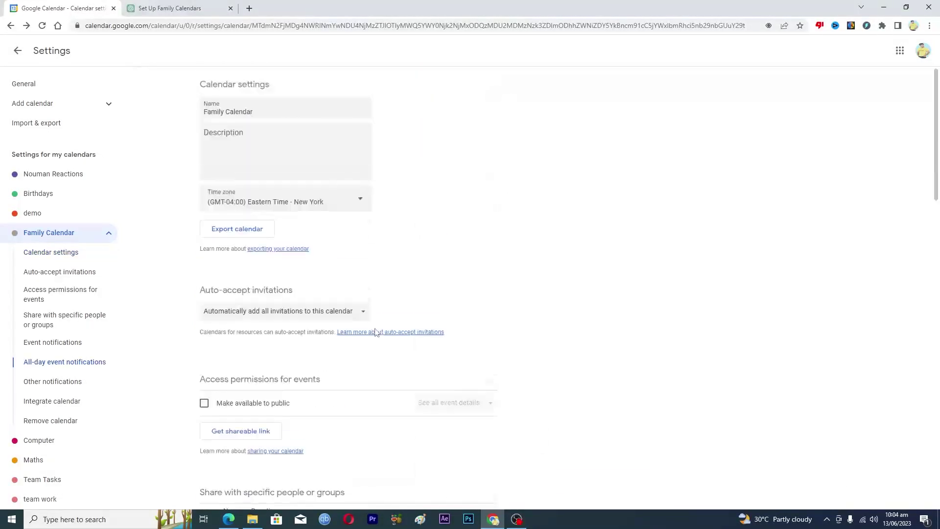
- Return from settings to the June 2023 month view
click(17, 50)
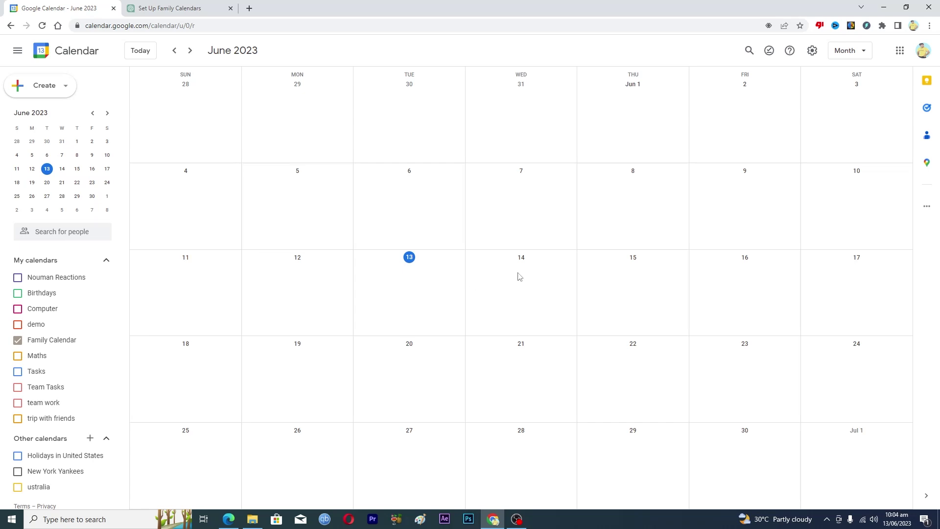
- Start a 'Family Event' on June 14 and make it an all-day event
click(520, 270)
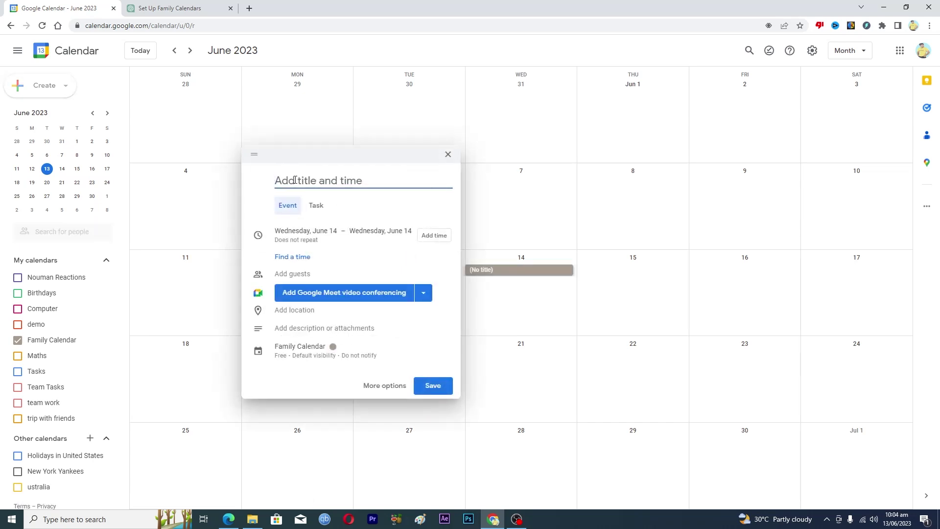
text(Fa)
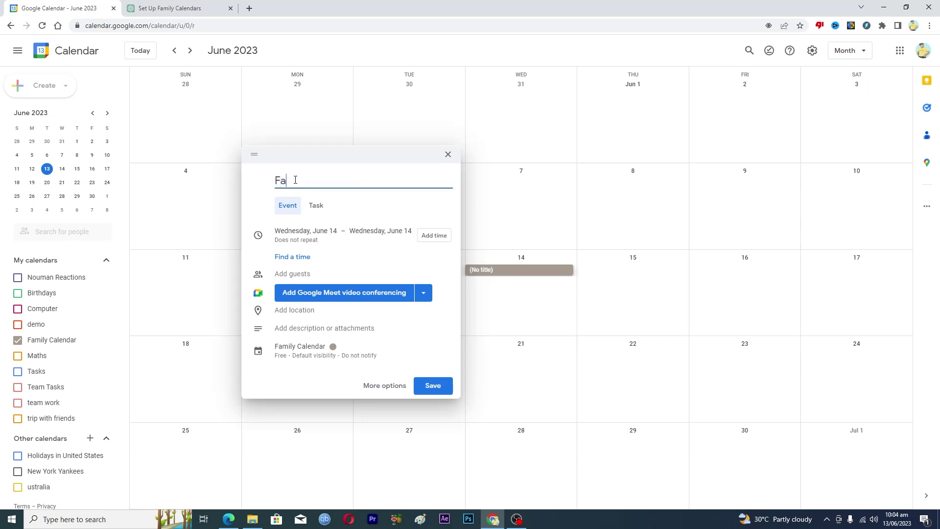
text(mily Event)
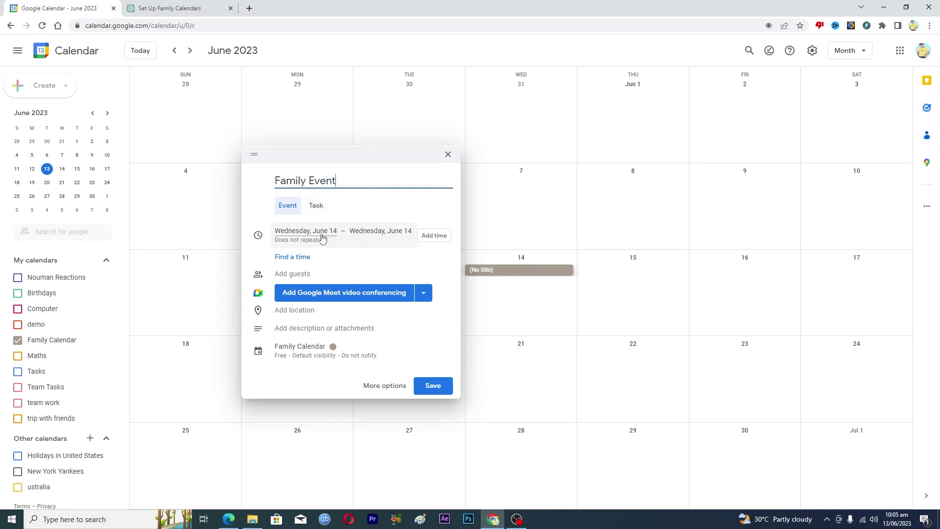
click(434, 235)
click(356, 230)
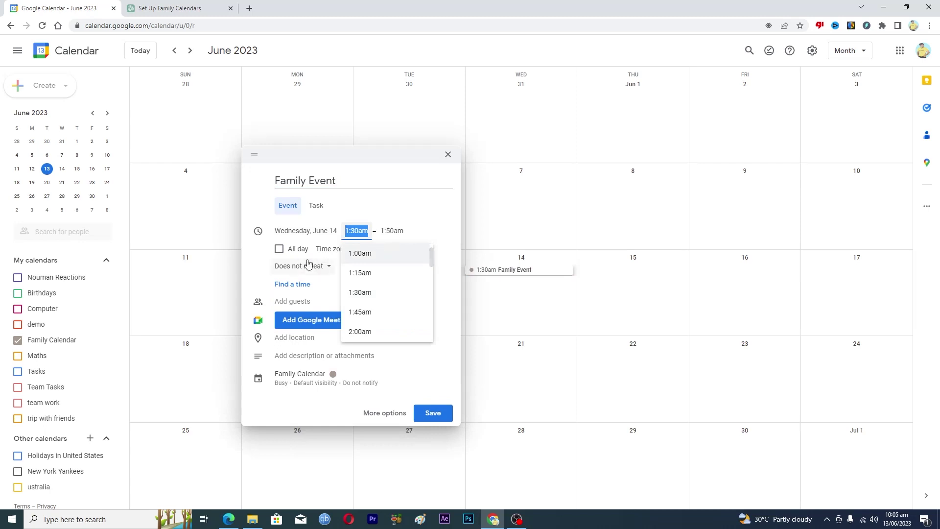
click(279, 249)
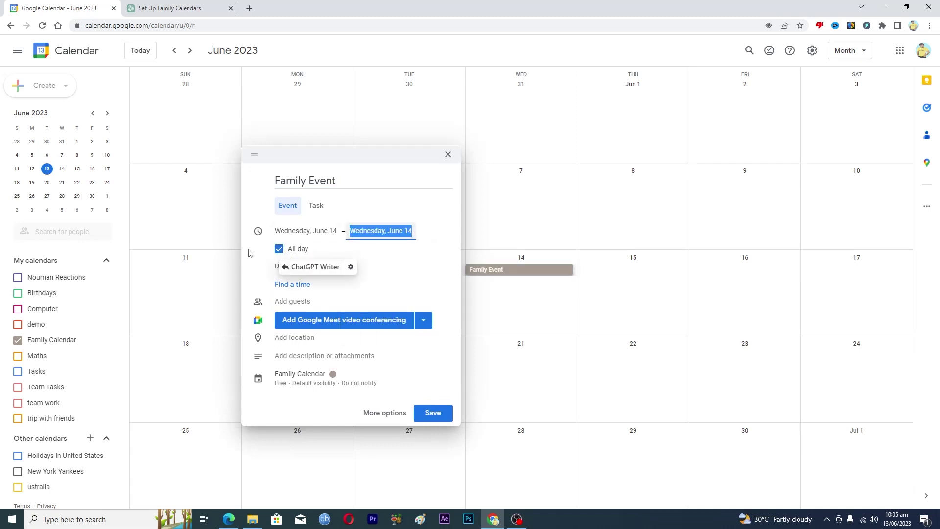
- Leave the guest field empty and save the all-day event to Family Calendar
click(300, 302)
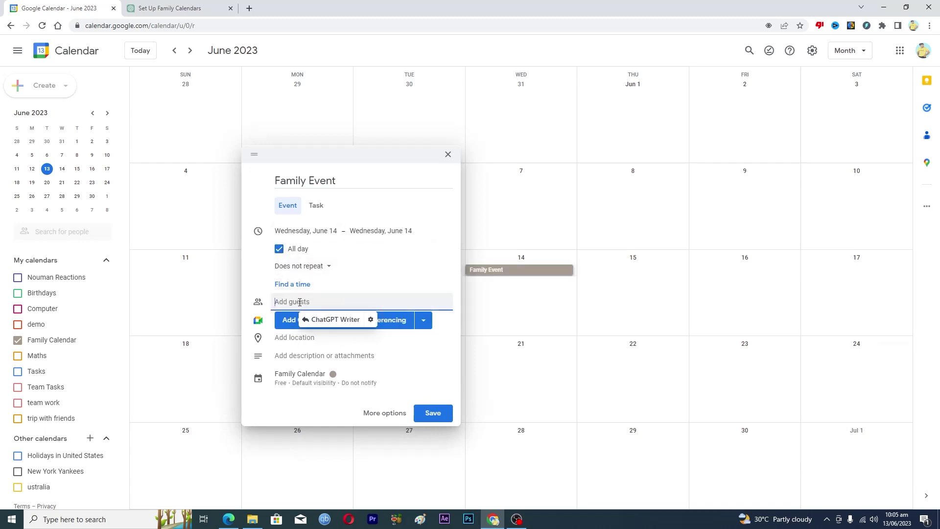
click(294, 337)
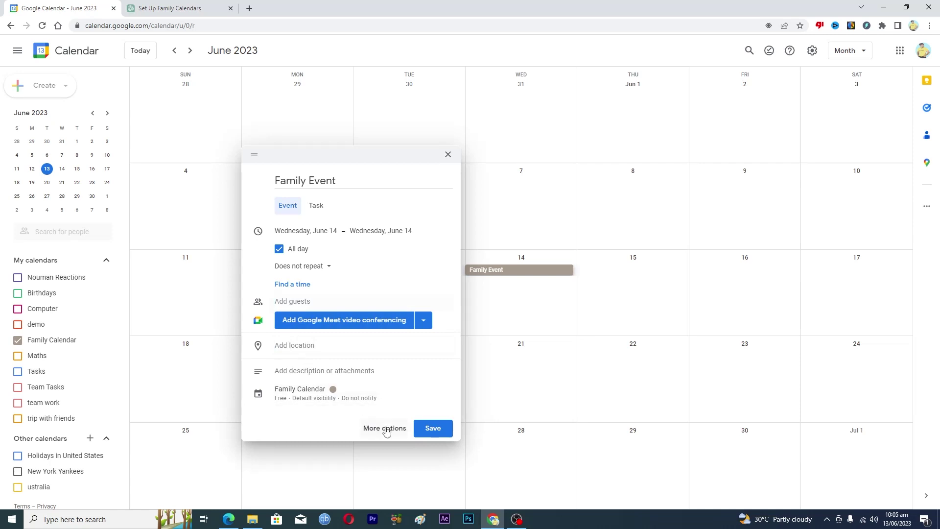
click(432, 428)
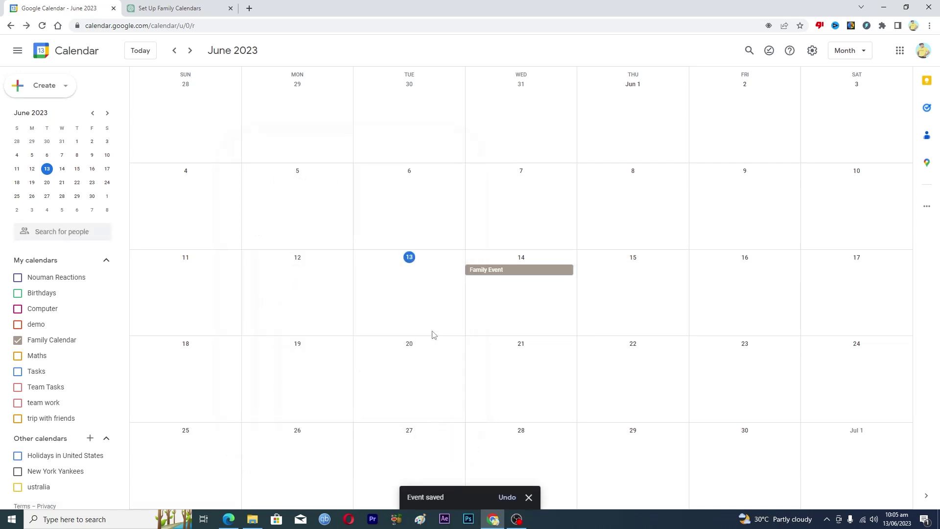
mouse_move(59, 340)
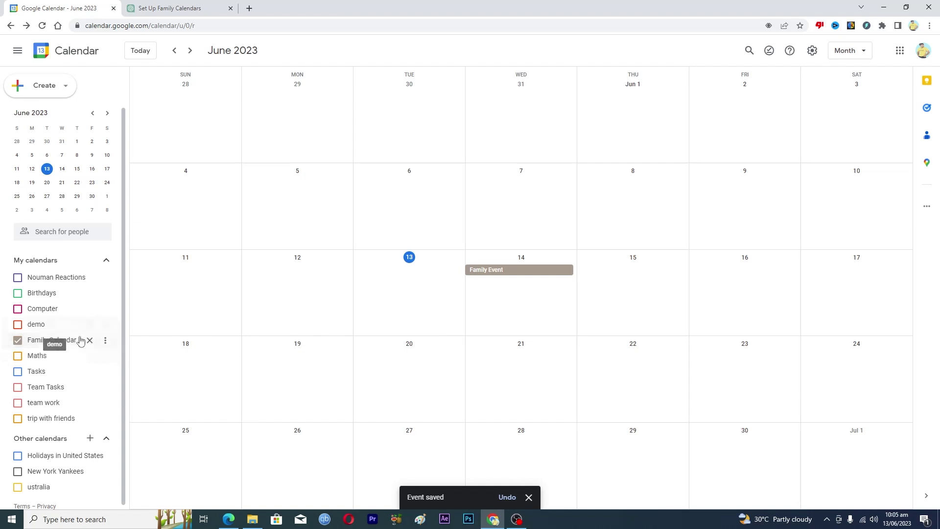
- Set Family Calendar's colour to Lavender so the June 14 event shows in lavender
click(106, 340)
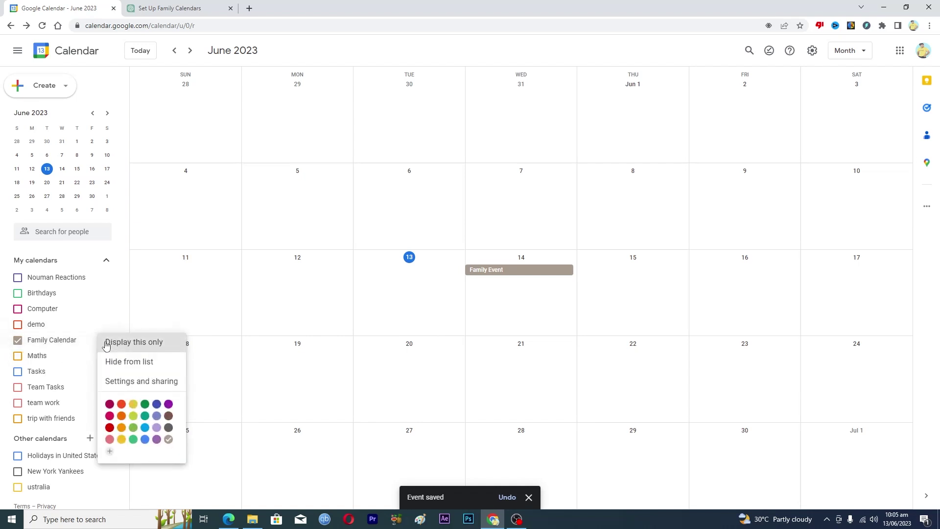
click(156, 427)
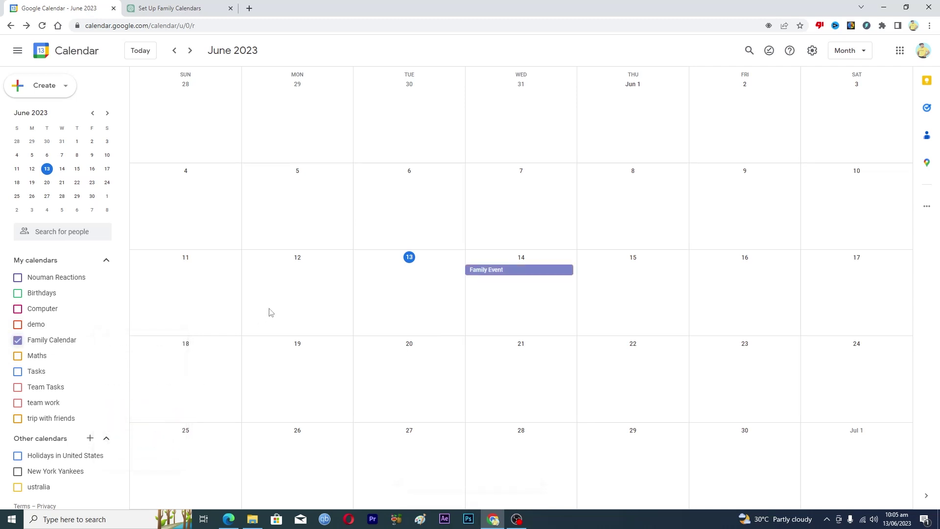